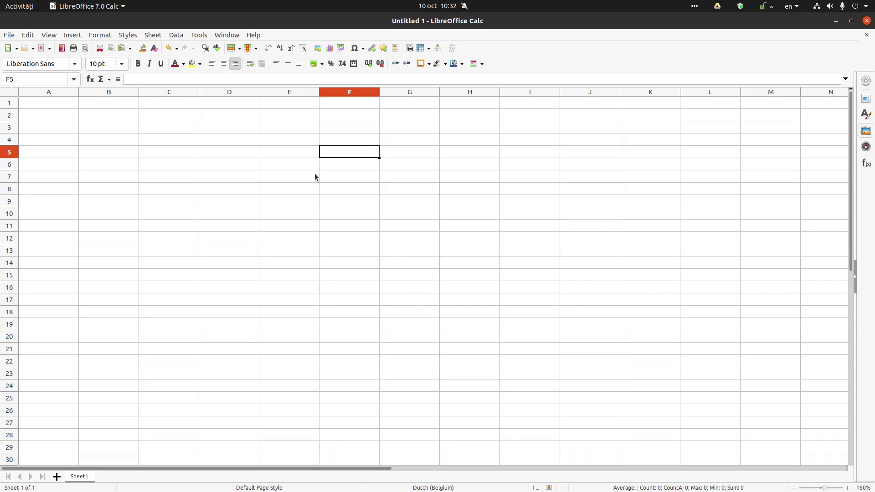
Practise drag-selecting D5:G5, D7:G7 and D5:G7, finishing with D5:G5 selected
{"action": "left_click_drag", "start_coordinate": [235, 152], "coordinate": [410, 155]}
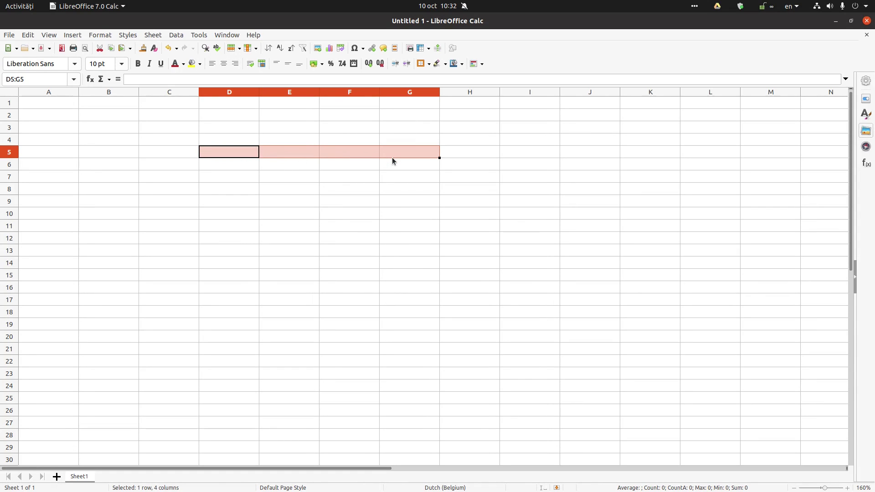
{"action": "left_click_drag", "start_coordinate": [231, 178], "coordinate": [412, 177]}
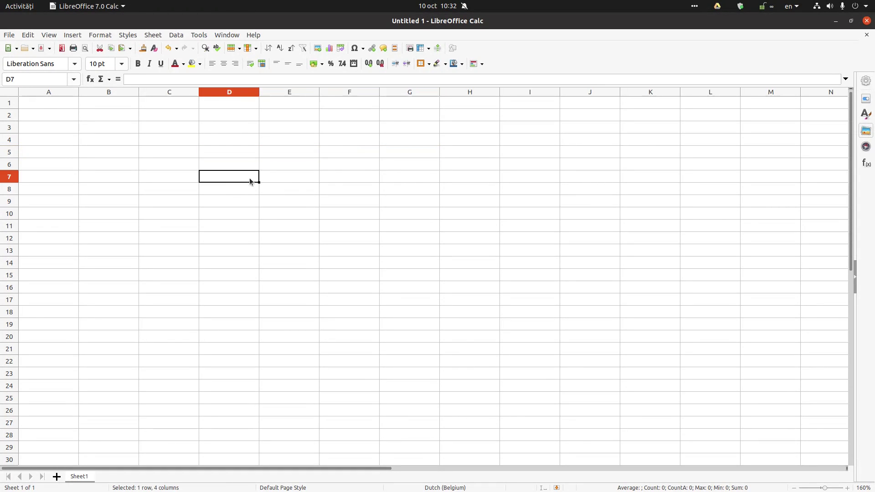
{"action": "left_click_drag", "start_coordinate": [232, 152], "coordinate": [383, 177]}
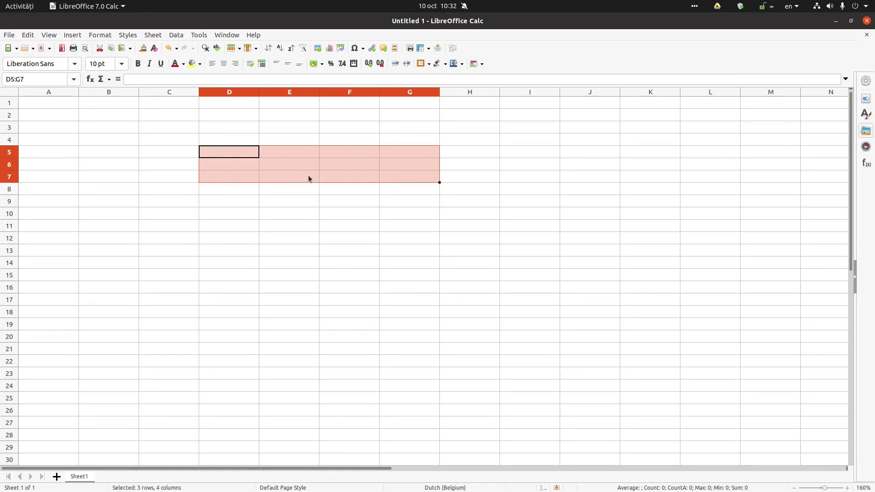
{"action": "left_click", "coordinate": [395, 176]}
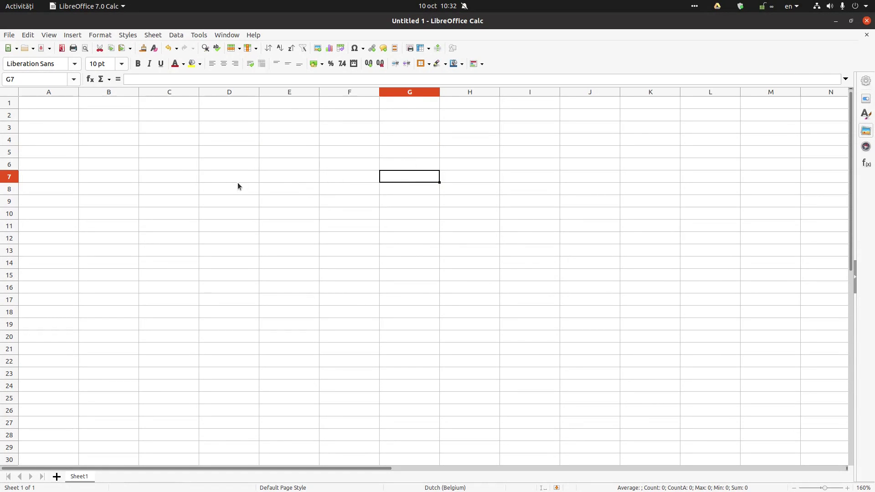
{"action": "left_click", "coordinate": [247, 175]}
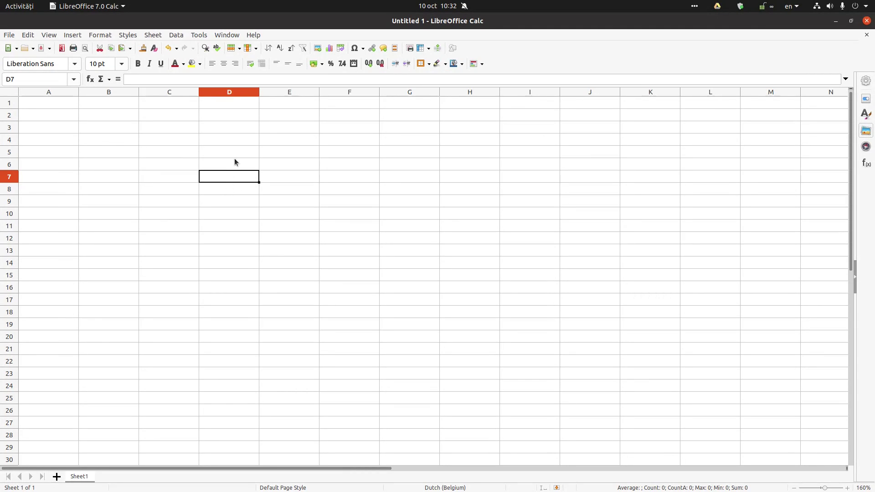
{"action": "left_click_drag", "start_coordinate": [233, 151], "coordinate": [388, 150]}
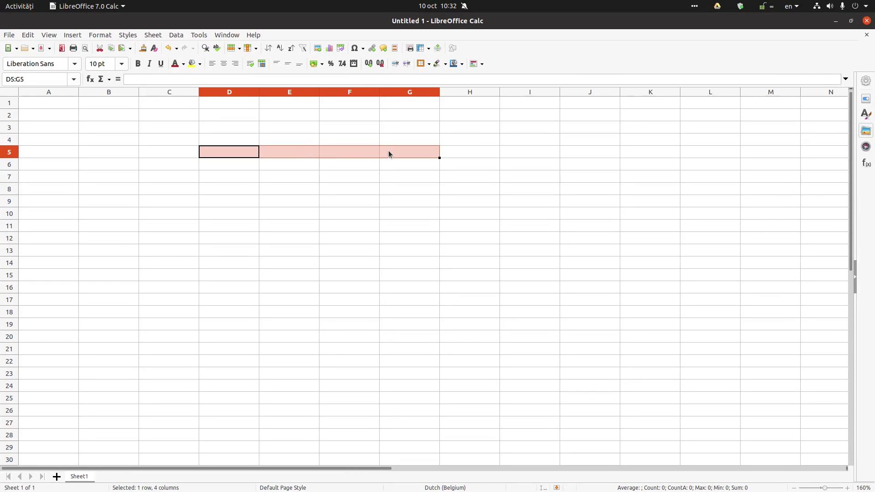
Ctrl-add D7:G7, D9:G9, I5:I9, D11:I11, D13:I13 and K5:K13 to the D5:G5 selection
{"action": "left_click", "coordinate": [248, 176]}
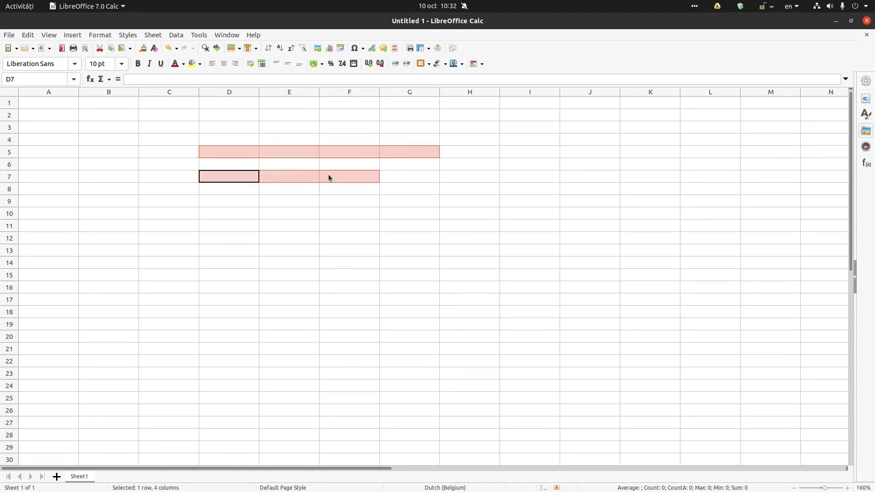
{"action": "left_click", "coordinate": [243, 200]}
{"action": "left_click_drag", "start_coordinate": [512, 155], "coordinate": [513, 199]}
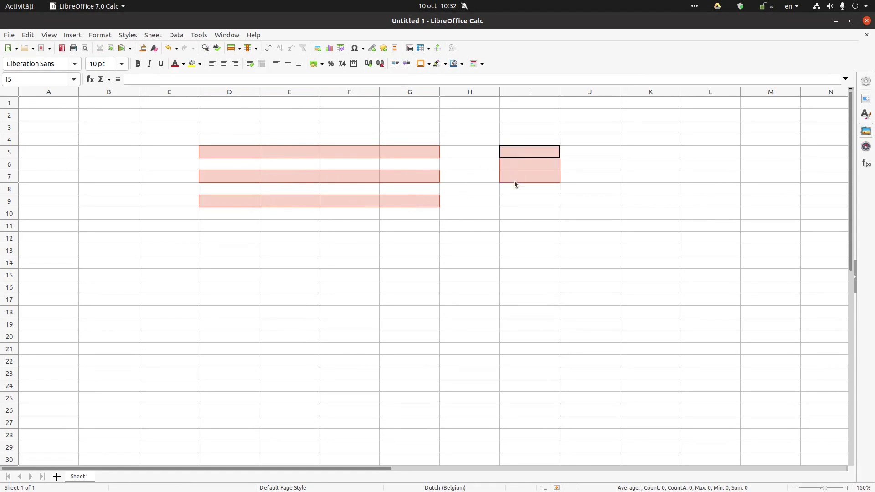
{"action": "left_click_drag", "start_coordinate": [229, 225], "coordinate": [508, 225]}
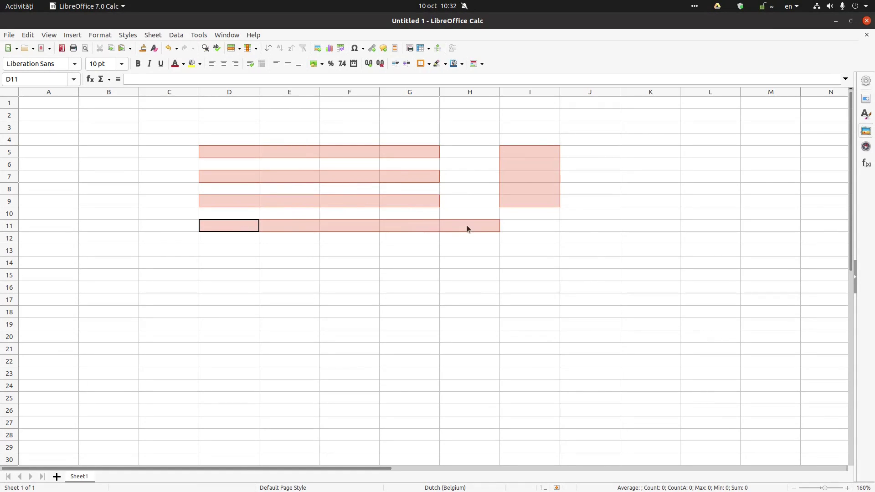
{"action": "left_click_drag", "start_coordinate": [228, 250], "coordinate": [549, 250]}
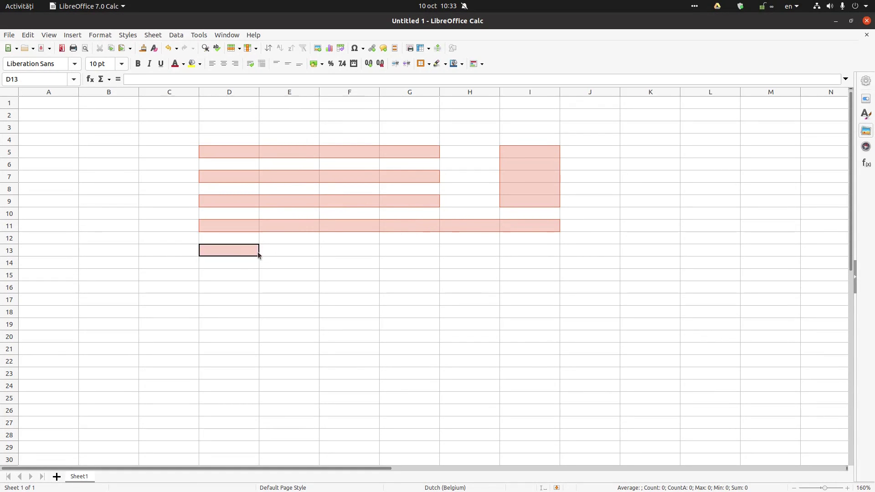
{"action": "left_click_drag", "start_coordinate": [628, 153], "coordinate": [629, 252]}
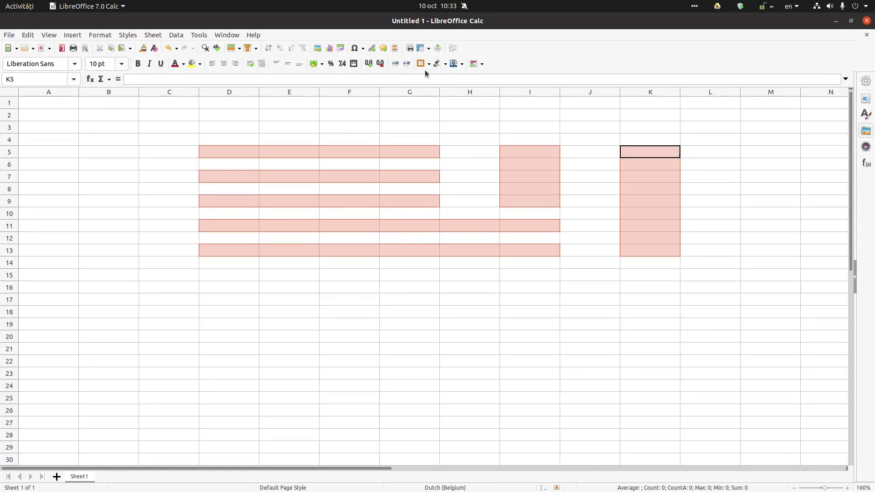
Fill the selected ranges light green instead of the first-picked dark blue
{"action": "left_click", "coordinate": [198, 64]}
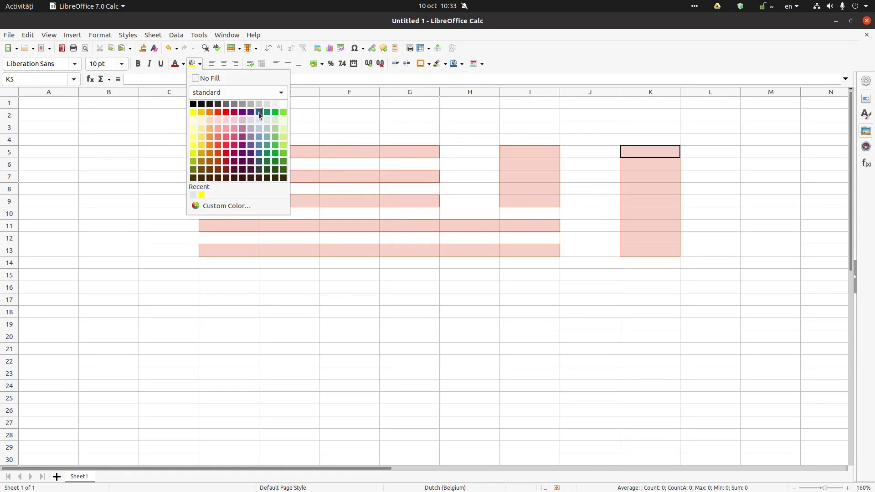
{"action": "left_click", "coordinate": [258, 113]}
{"action": "left_click", "coordinate": [199, 64]}
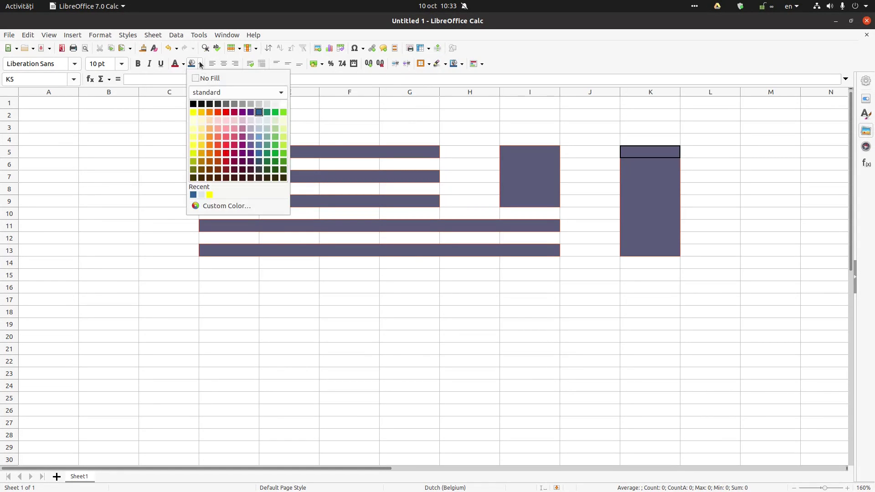
{"action": "left_click", "coordinate": [276, 137]}
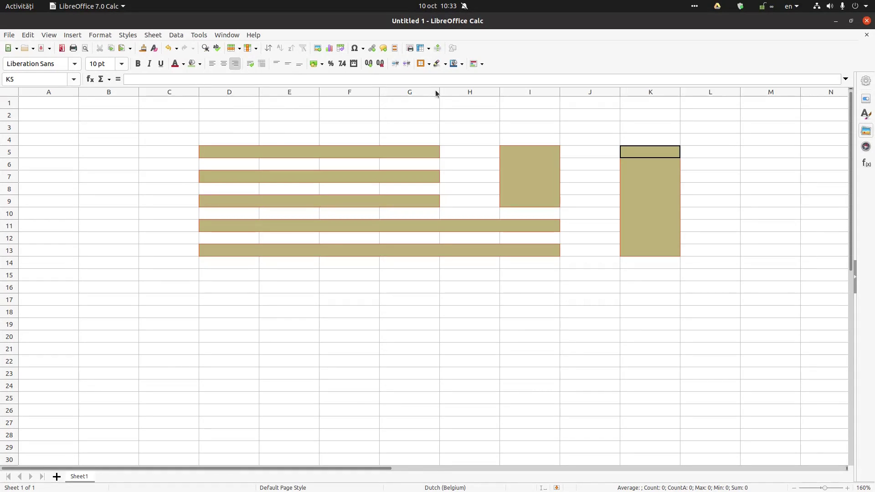
Apply All Borders to the selected cells, then click away to deselect
{"action": "left_click", "coordinate": [429, 64]}
{"action": "left_click", "coordinate": [459, 112]}
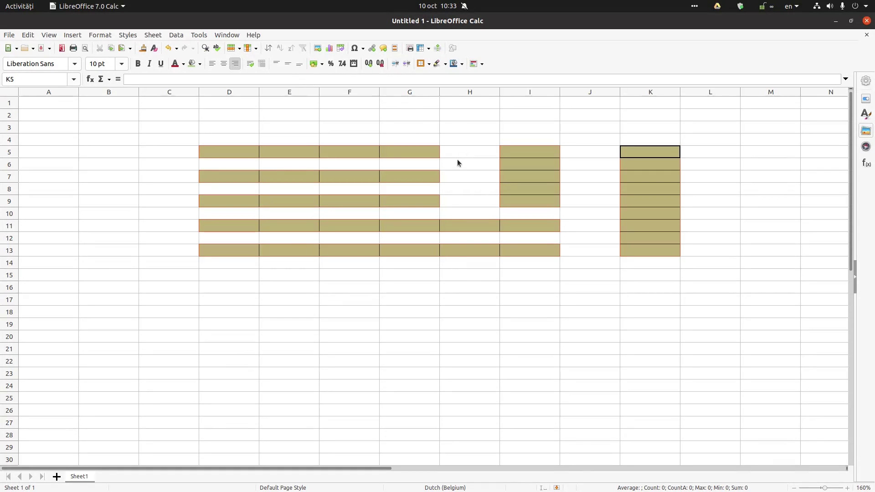
{"action": "left_click", "coordinate": [434, 154]}
{"action": "left_click", "coordinate": [469, 152]}
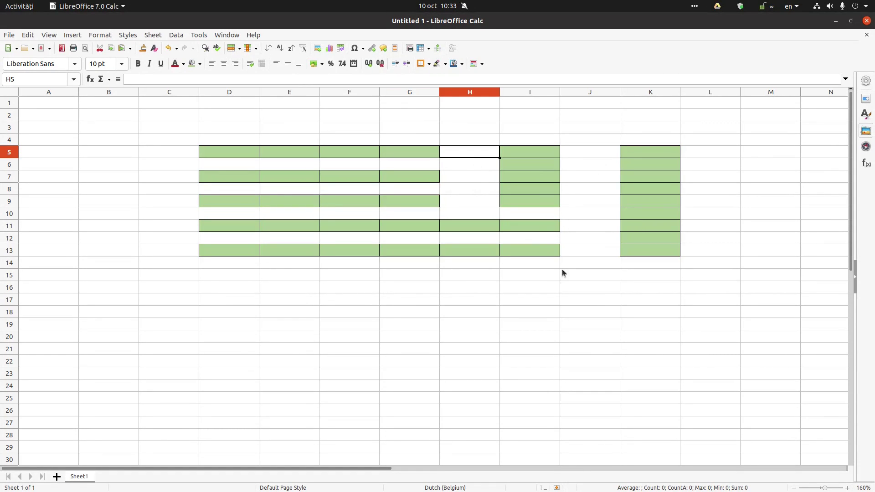
{"action": "left_click", "coordinate": [537, 276]}
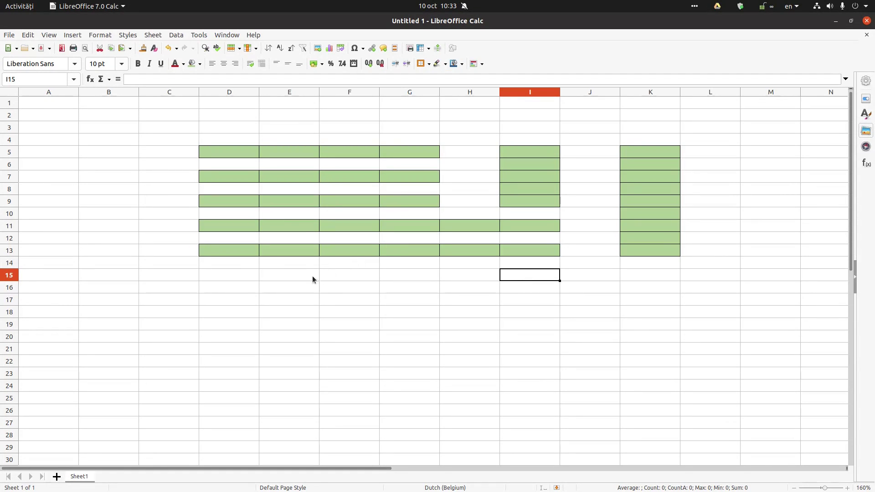
Switch the status bar to Adding selection mode and select cells E18 and D17
{"action": "left_click", "coordinate": [247, 276]}
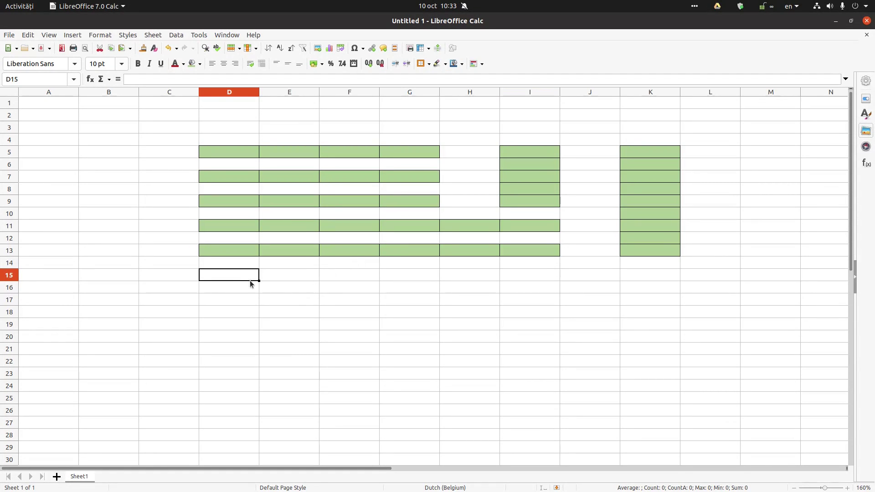
{"action": "left_click", "coordinate": [544, 488]}
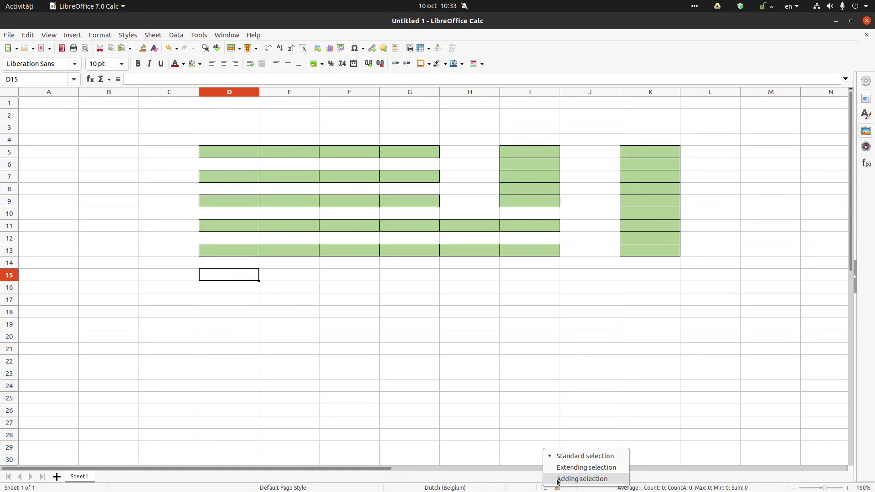
{"action": "left_click", "coordinate": [581, 479]}
{"action": "left_click", "coordinate": [293, 312]}
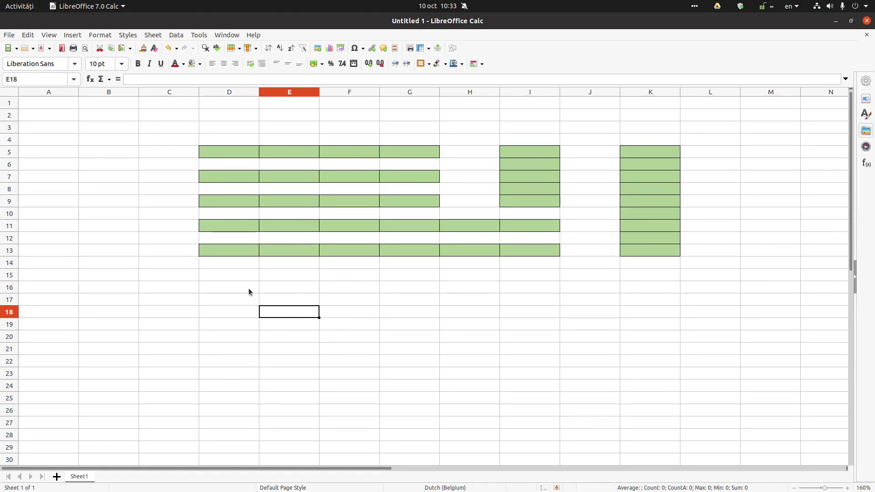
{"action": "left_click", "coordinate": [545, 489]}
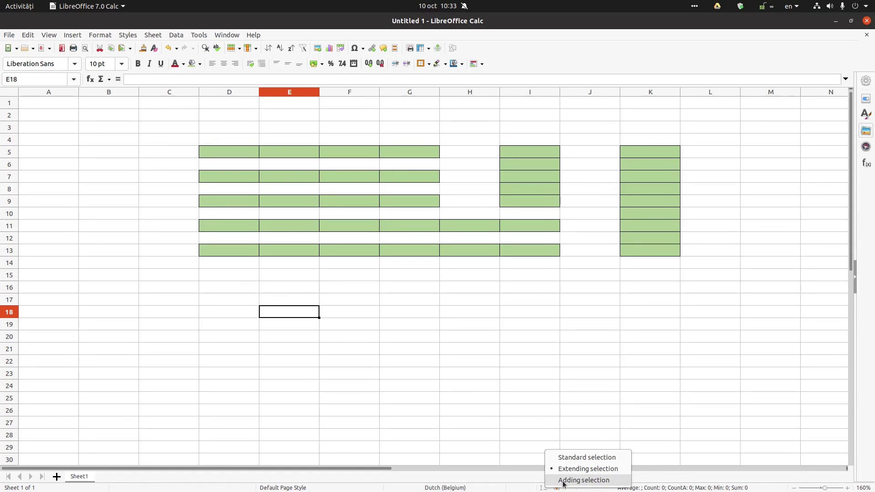
{"action": "left_click", "coordinate": [562, 481]}
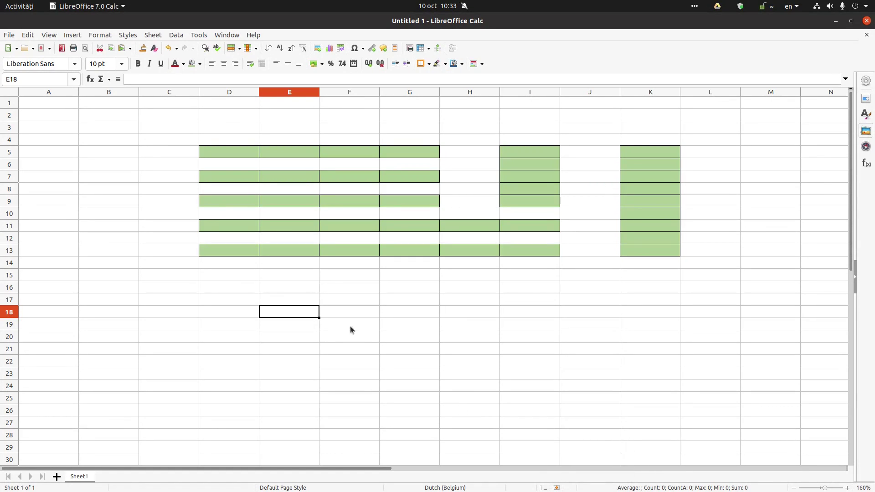
{"action": "left_click", "coordinate": [247, 300]}
Add cells F17, H17 and J17, toggling E18 out of the selection
{"action": "left_click", "coordinate": [331, 298]}
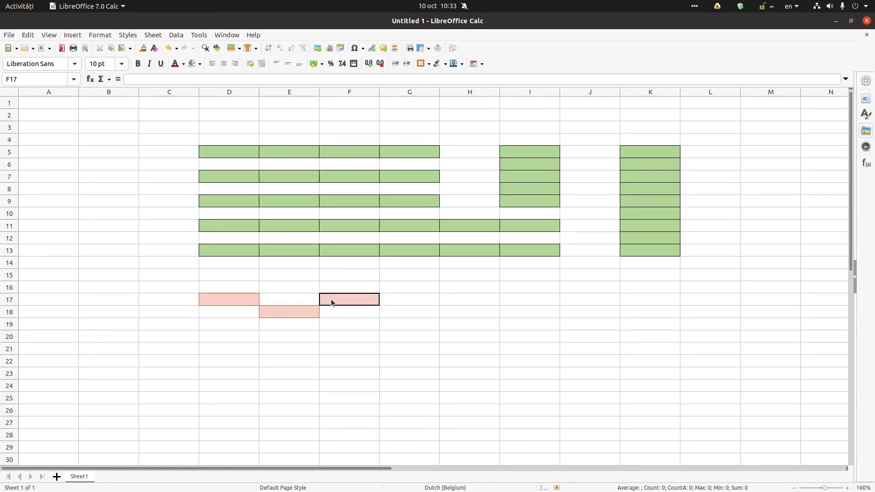
{"action": "left_click", "coordinate": [308, 312]}
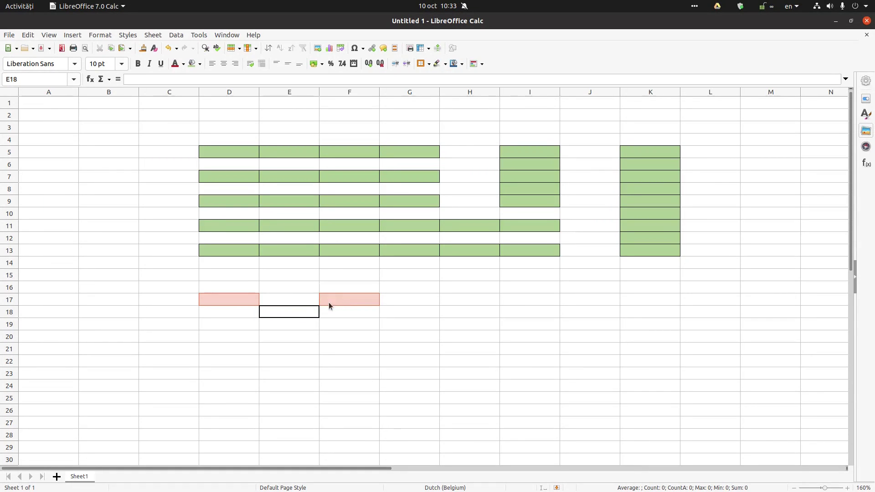
{"action": "left_click", "coordinate": [466, 299]}
{"action": "left_click", "coordinate": [574, 300]}
Add ranges D19:J19, D21:J21 and D23:J23, keeping D17 in the selection
{"action": "left_click_drag", "start_coordinate": [253, 324], "coordinate": [589, 324]}
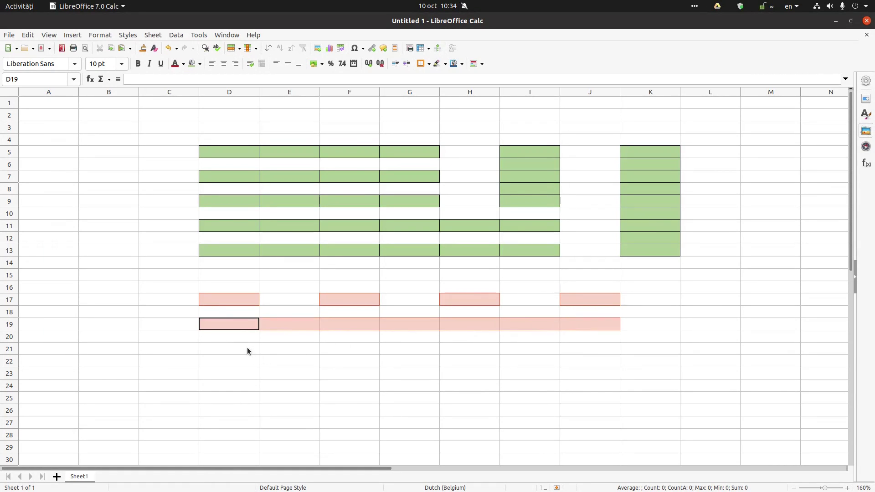
{"action": "left_click_drag", "start_coordinate": [241, 350], "coordinate": [566, 350]}
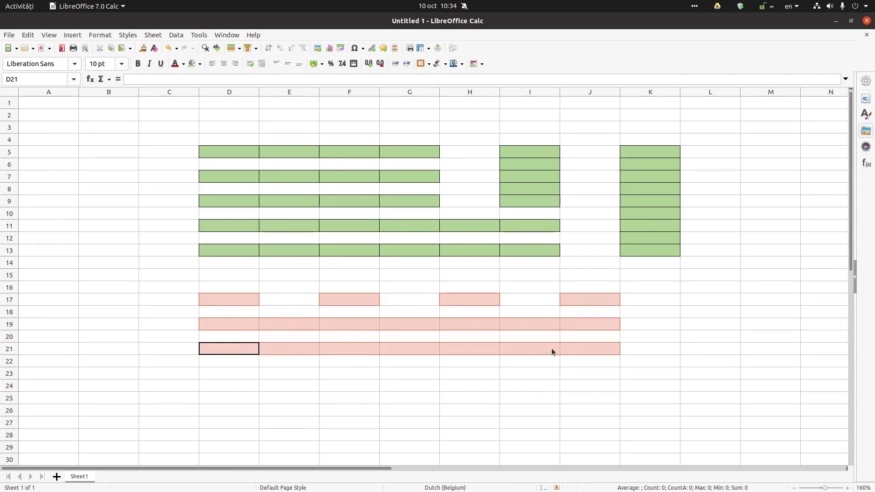
{"action": "left_click", "coordinate": [235, 301]}
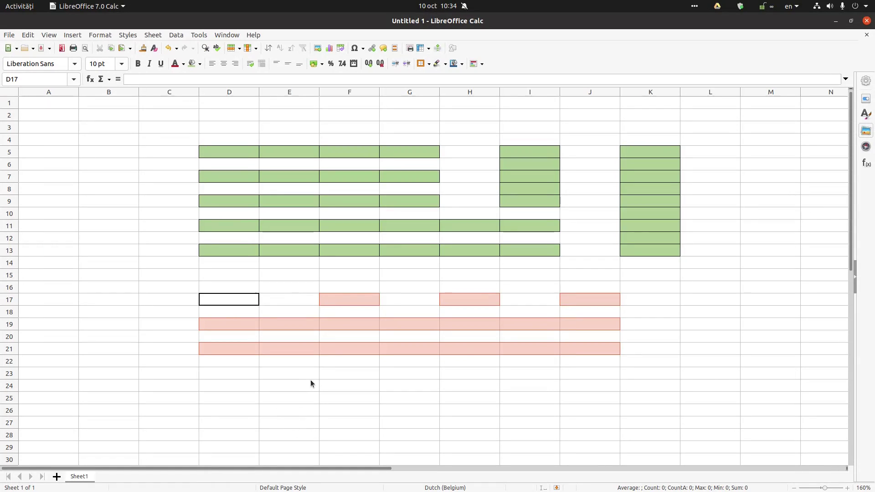
{"action": "left_click", "coordinate": [336, 301], "text": "ctrl"}
{"action": "left_click", "coordinate": [338, 299], "text": "ctrl"}
{"action": "left_click", "coordinate": [243, 298], "text": "ctrl"}
{"action": "left_click_drag", "start_coordinate": [235, 371], "coordinate": [590, 372]}
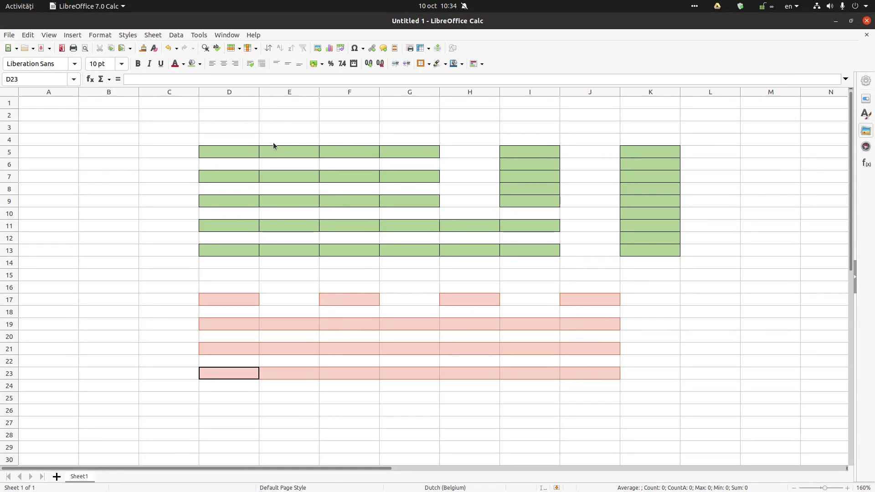
Fill the lower pattern's selected cells with the recent light green swatch
{"action": "left_click", "coordinate": [200, 64]}
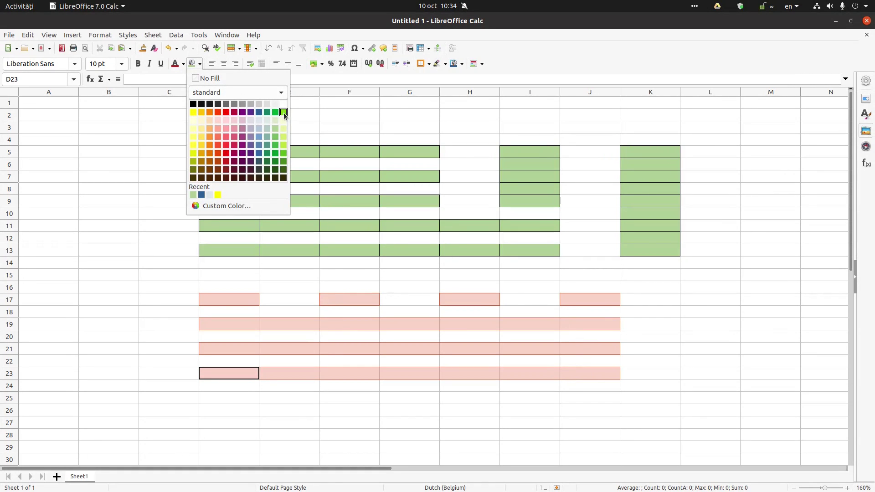
{"action": "left_click", "coordinate": [196, 195]}
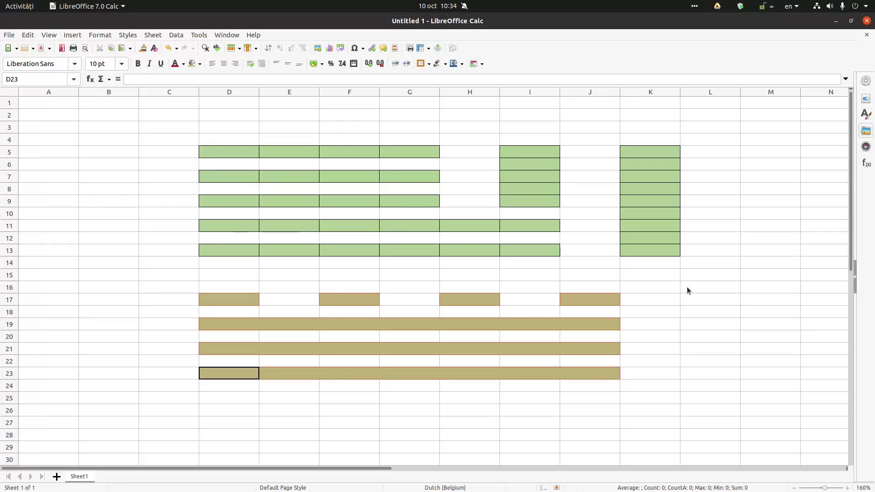
{"action": "left_click", "coordinate": [643, 299]}
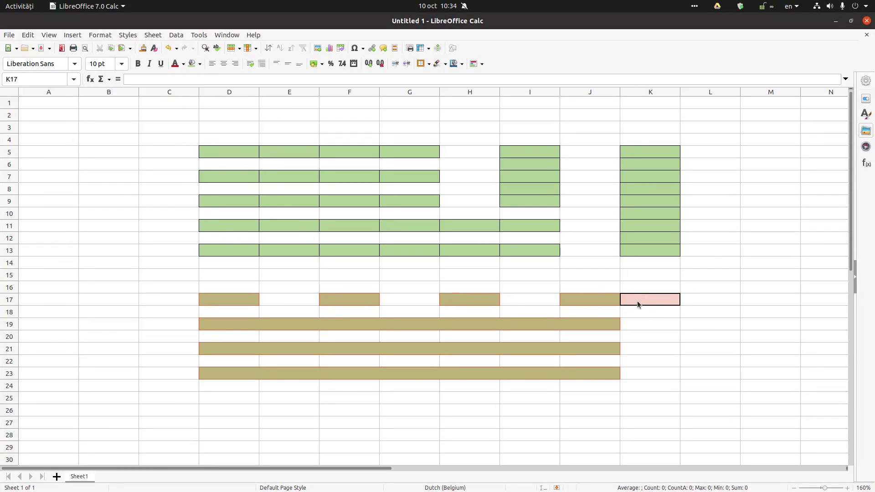
Return to Standard selection, deselect at I25, and show Help > About LibreOffice
{"action": "left_click", "coordinate": [542, 487]}
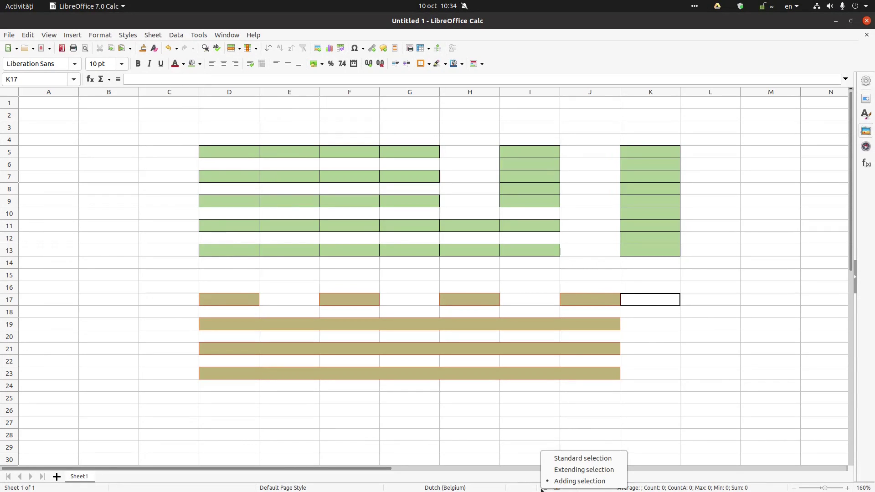
{"action": "left_click", "coordinate": [567, 457]}
{"action": "left_click", "coordinate": [507, 400]}
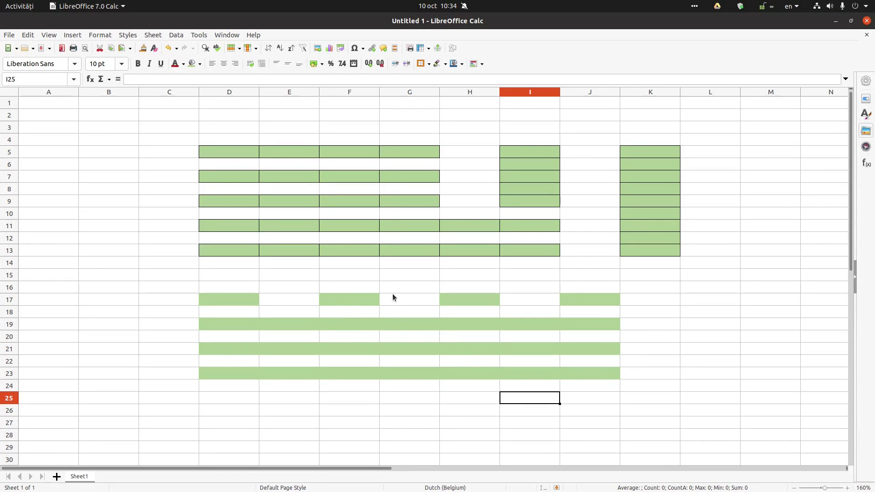
{"action": "left_click", "coordinate": [253, 35]}
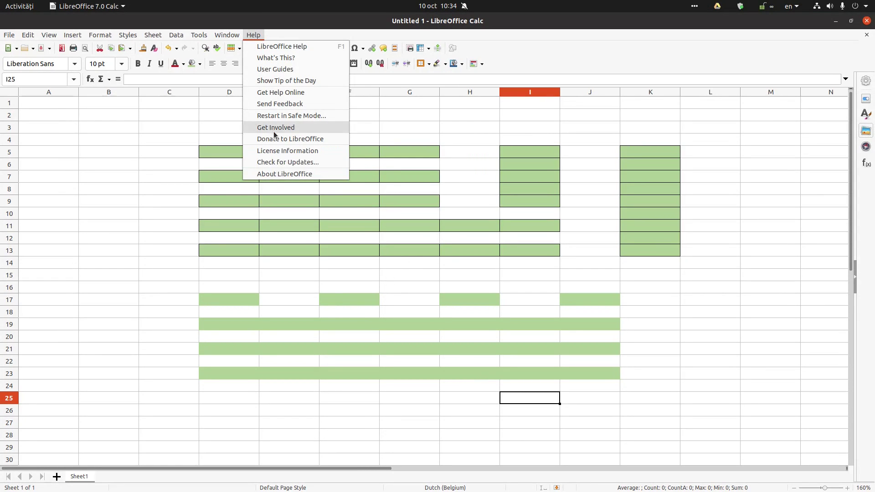
{"action": "left_click", "coordinate": [278, 173]}
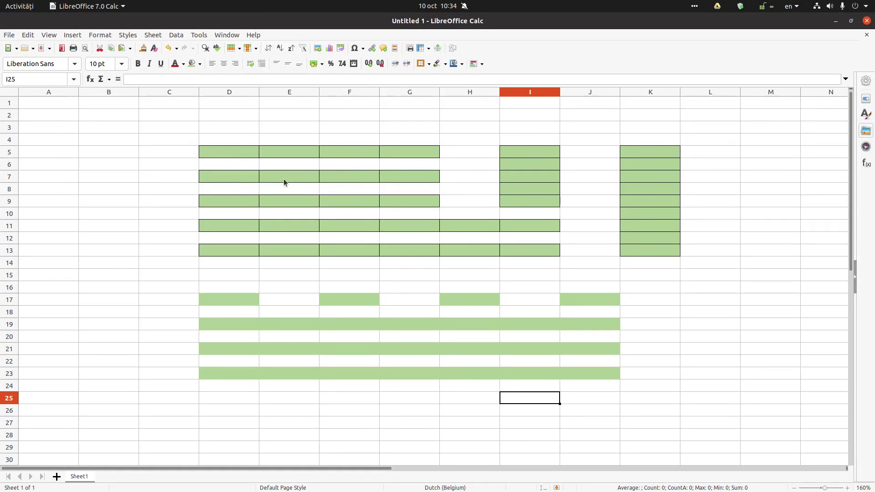